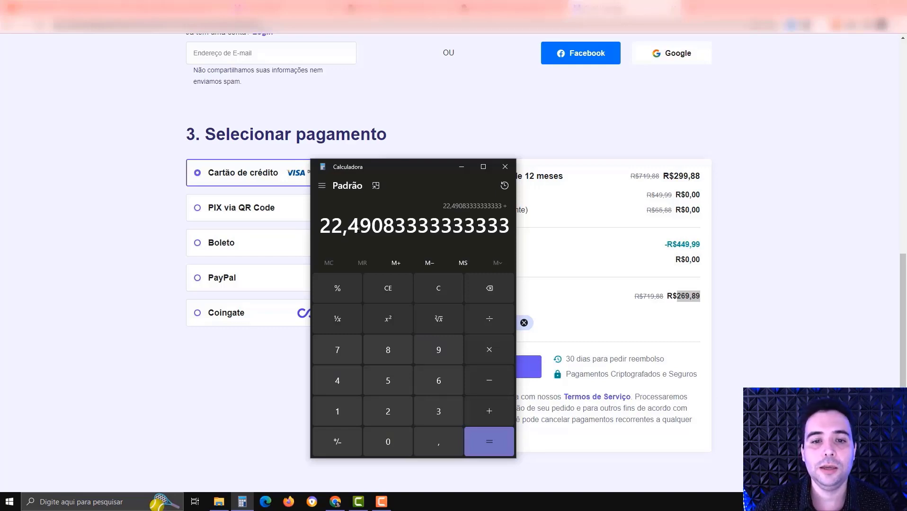
- Minimize the calculator and review the account, payment and order summary sections of the checkout page
left_click(460, 167)
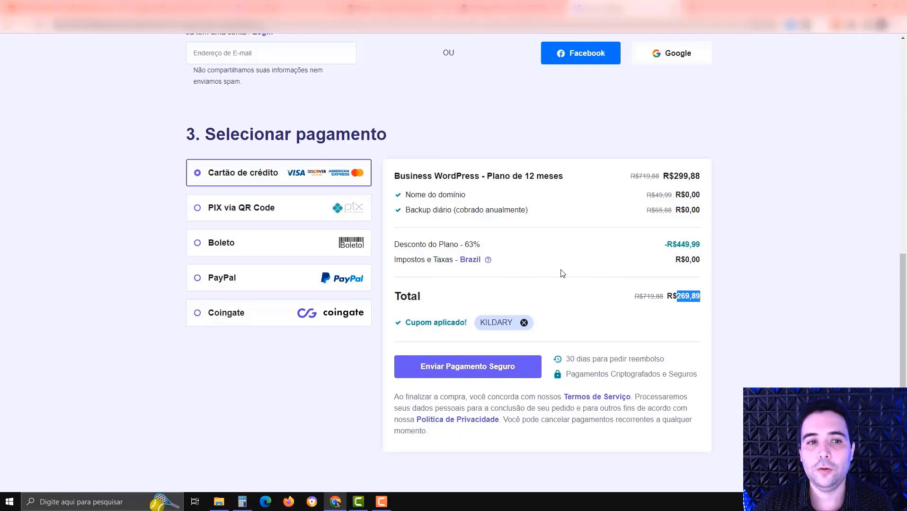
scroll(558, 265, "up", 1)
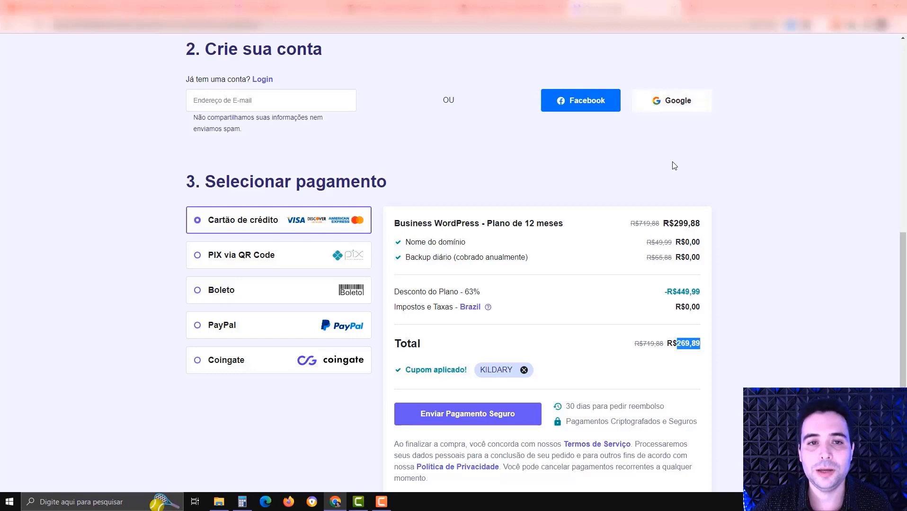
scroll(677, 167, "down", 2)
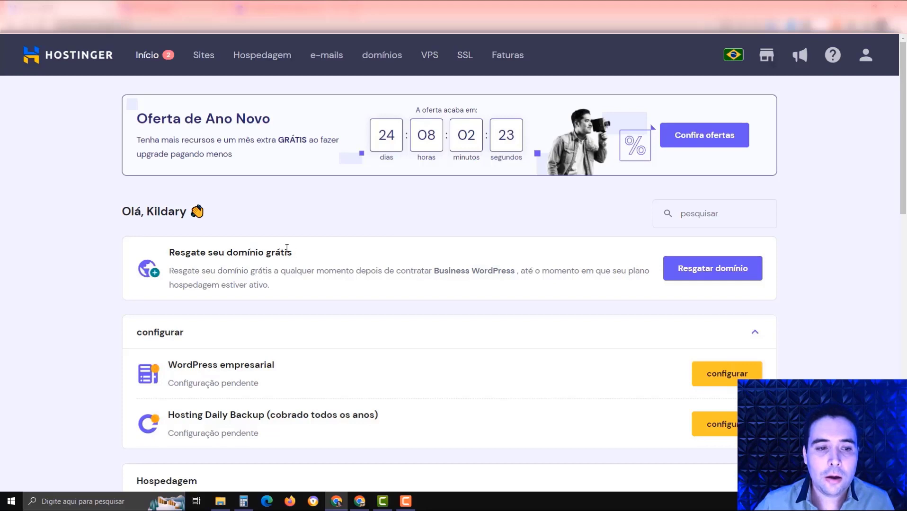
- Start redeeming the free domain from the hosting dashboard and enter produtos-baratos as the domain name
left_click_drag(286, 248, 169, 249)
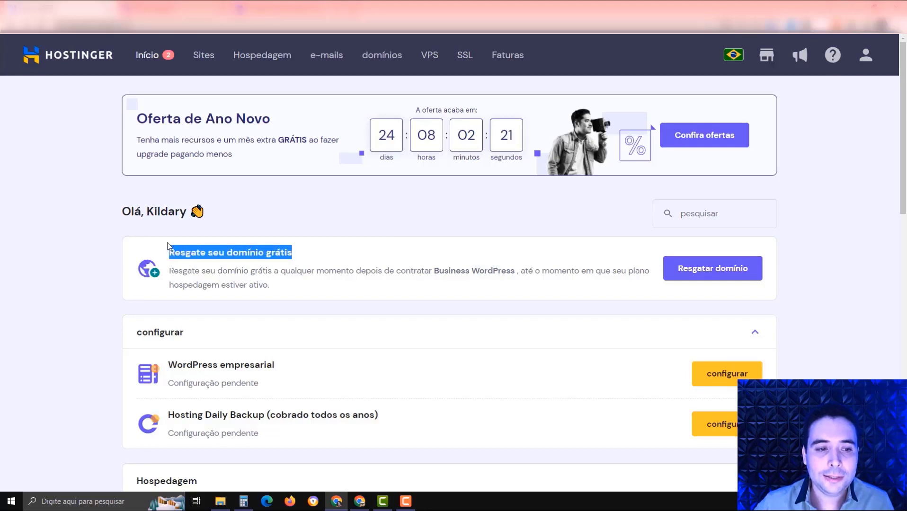
left_click(324, 249)
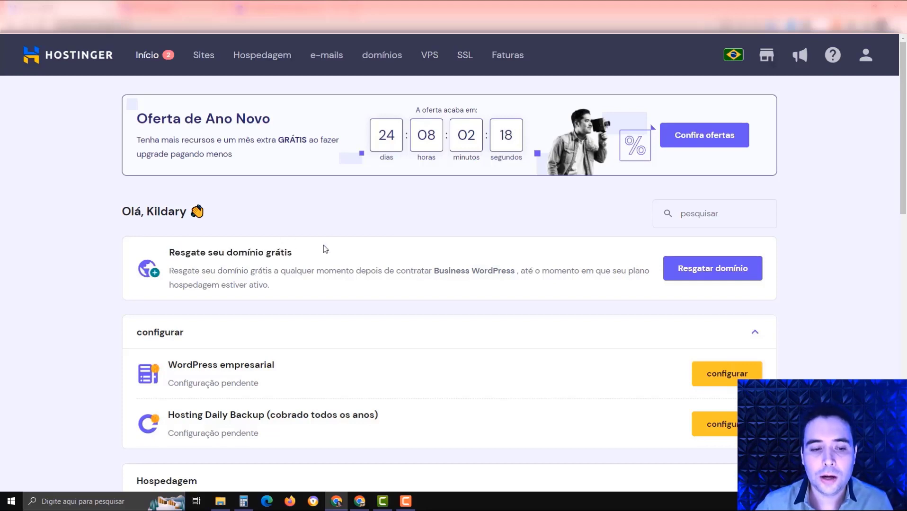
left_click_drag(168, 365, 281, 364)
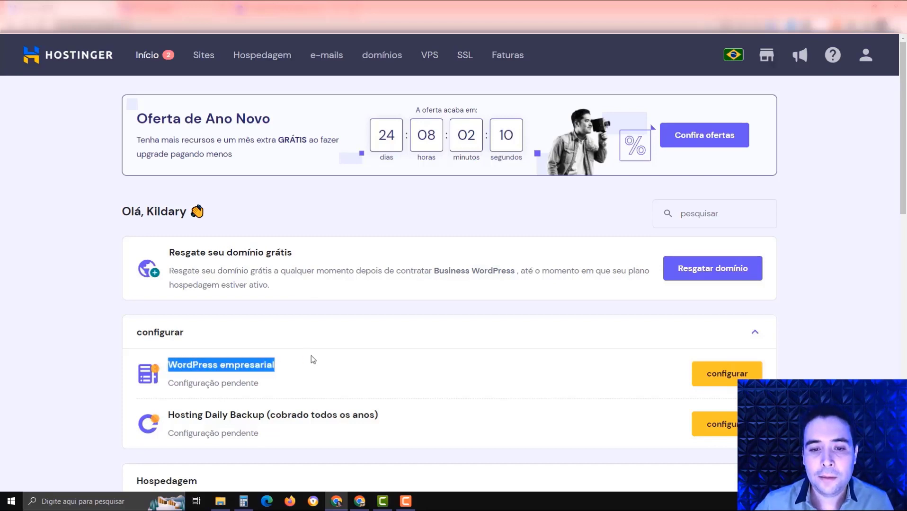
left_click(697, 268)
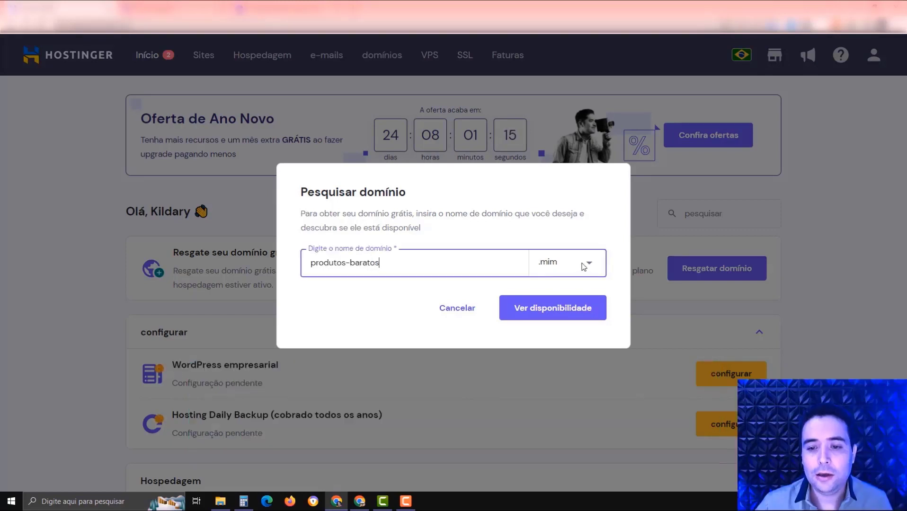
- Look through the available extensions, choose .com for the domain and check its availability
left_click(584, 264)
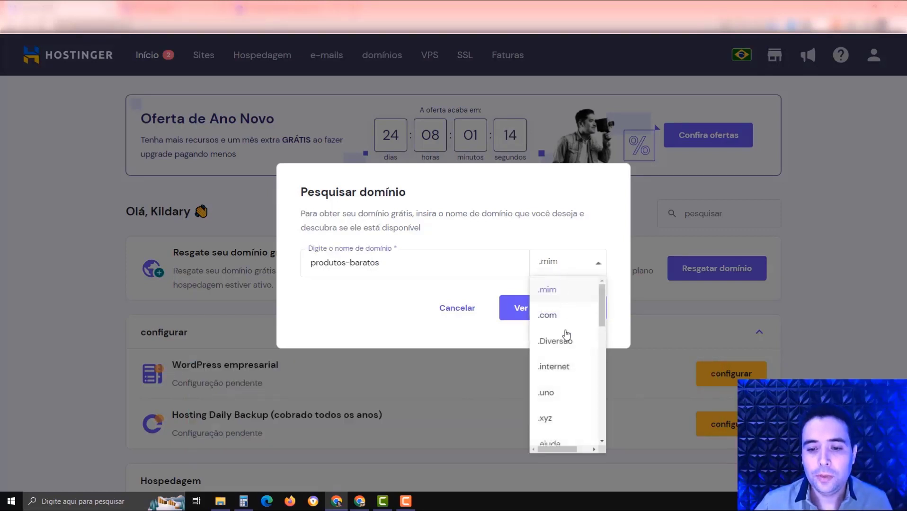
scroll(569, 314, "down", 2)
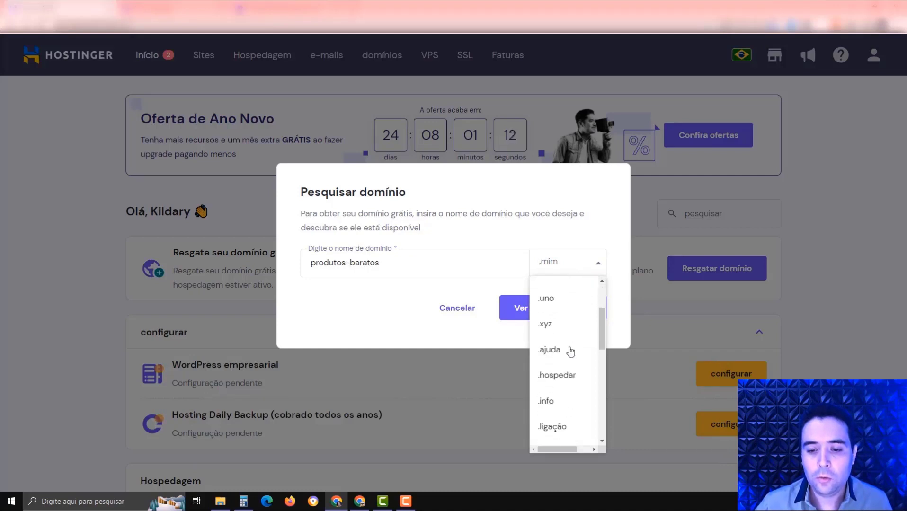
scroll(549, 402, "down", 3)
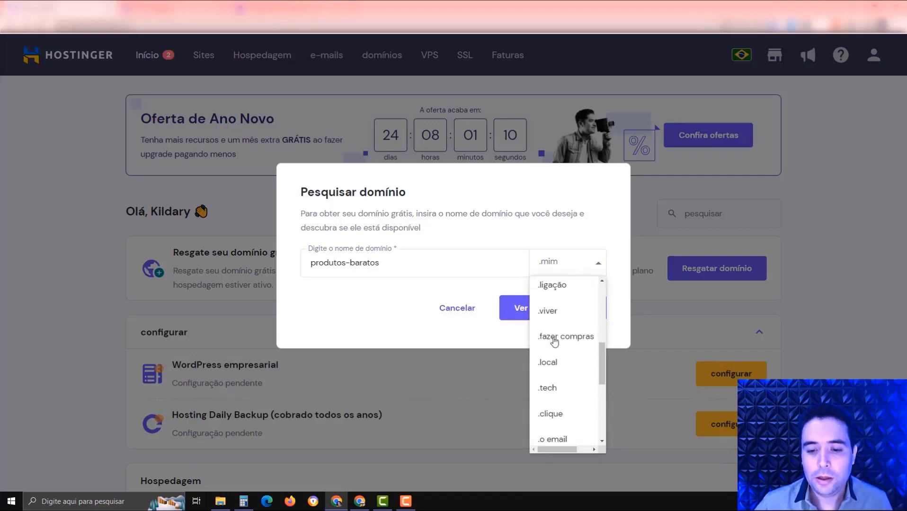
scroll(582, 392, "down", 3)
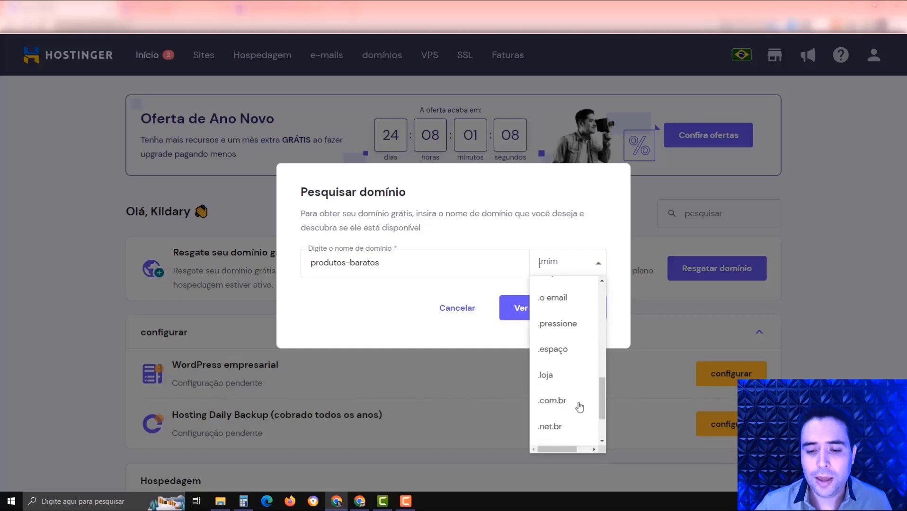
scroll(575, 417, "down", 1)
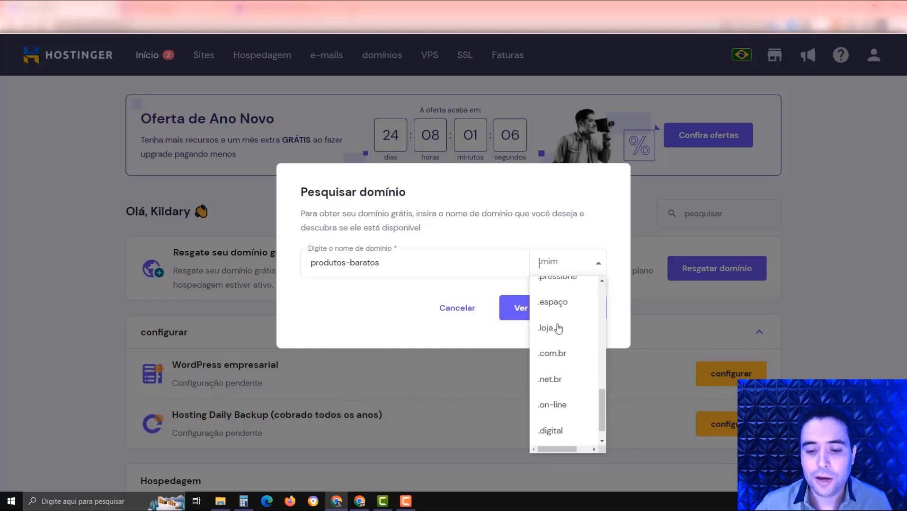
scroll(571, 399, "up", 4)
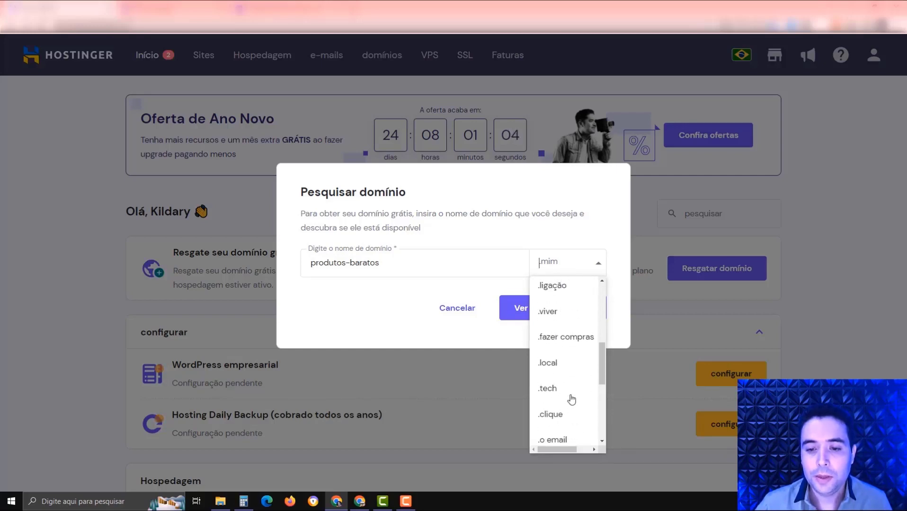
scroll(571, 400, "up", 5)
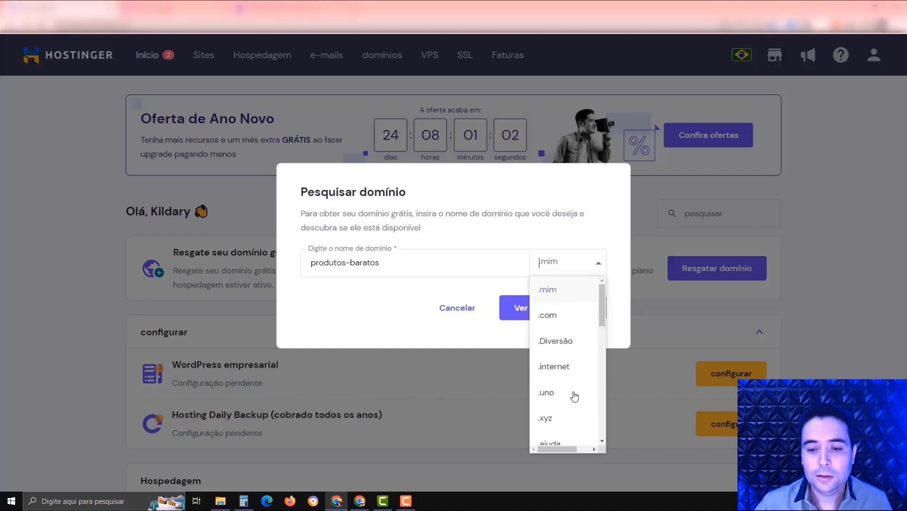
left_click(553, 318)
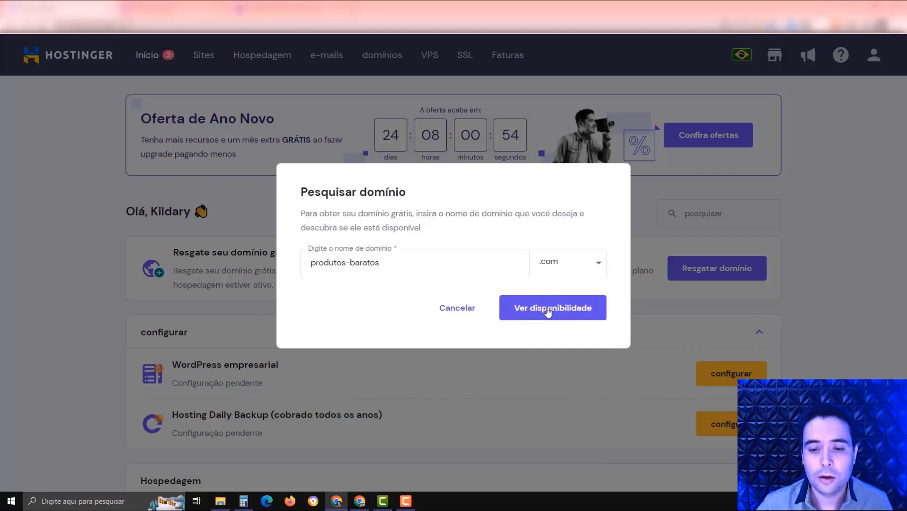
left_click(548, 312)
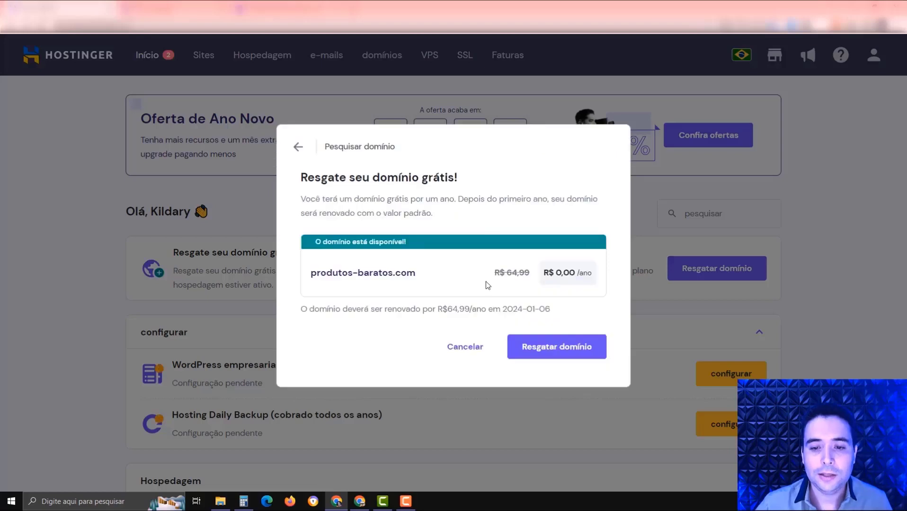
- Review the renewal terms, redeem the free domain produtos-baratos.com and continue to its overview page
left_click_drag(417, 276, 306, 275)
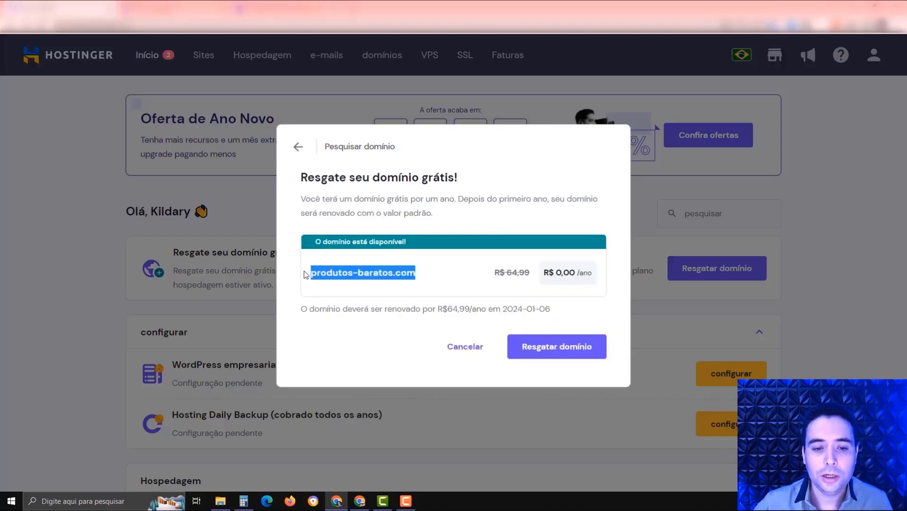
left_click_drag(341, 310, 477, 310)
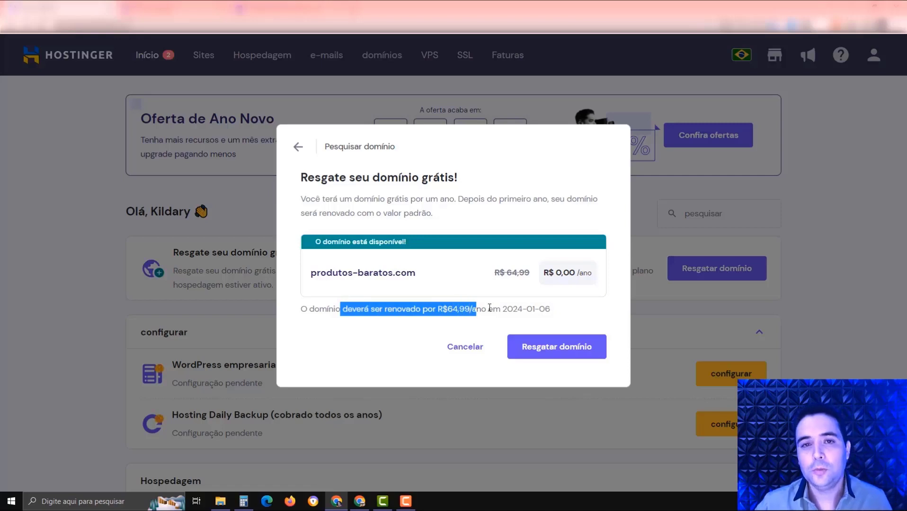
left_click(496, 308)
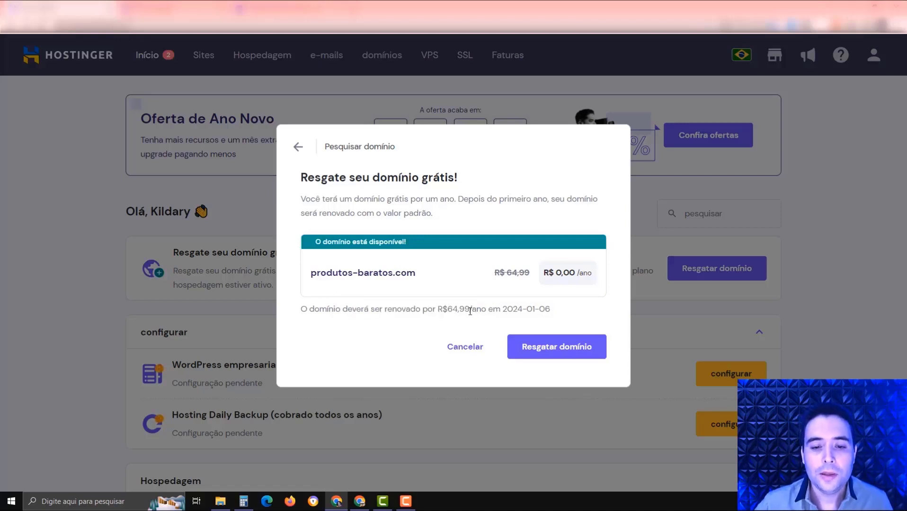
left_click_drag(469, 310, 439, 311)
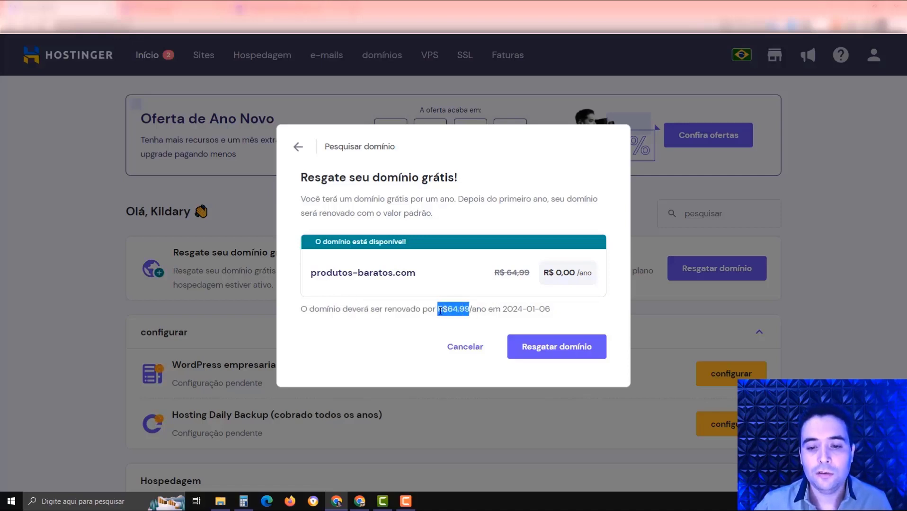
left_click(443, 309)
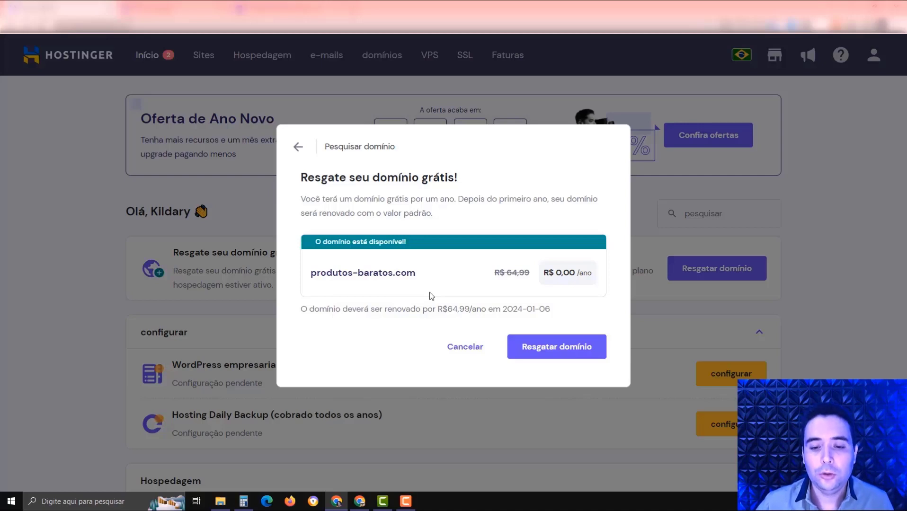
left_click(557, 350)
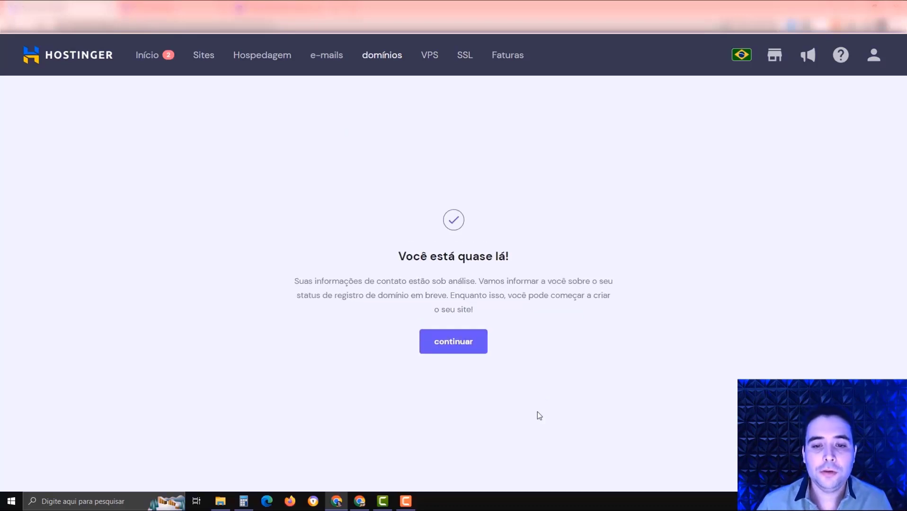
left_click(463, 348)
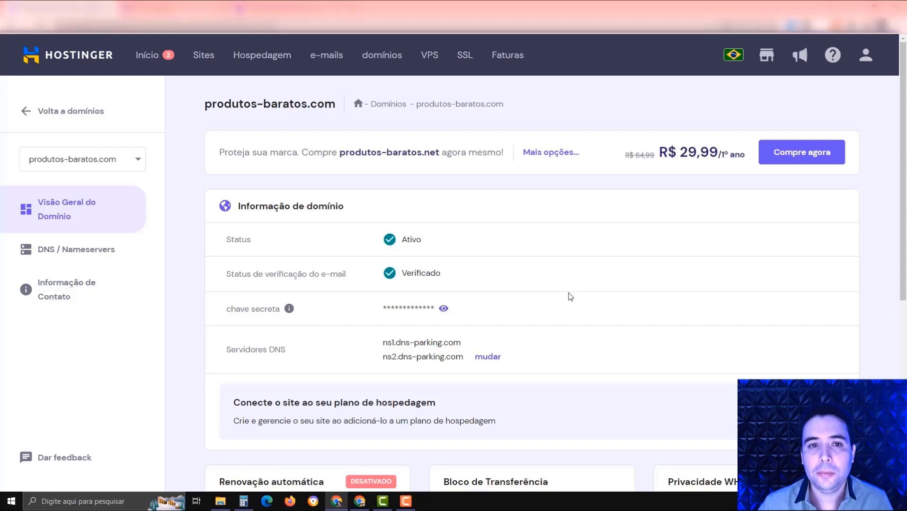
- Go to the hosting section and start the guided setup of the pending WordPress empresarial plan
left_click(263, 58)
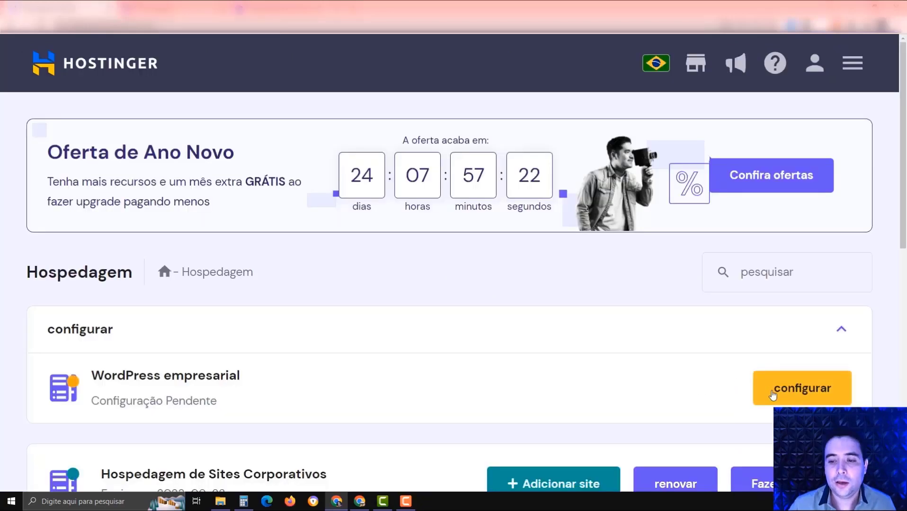
left_click(772, 390)
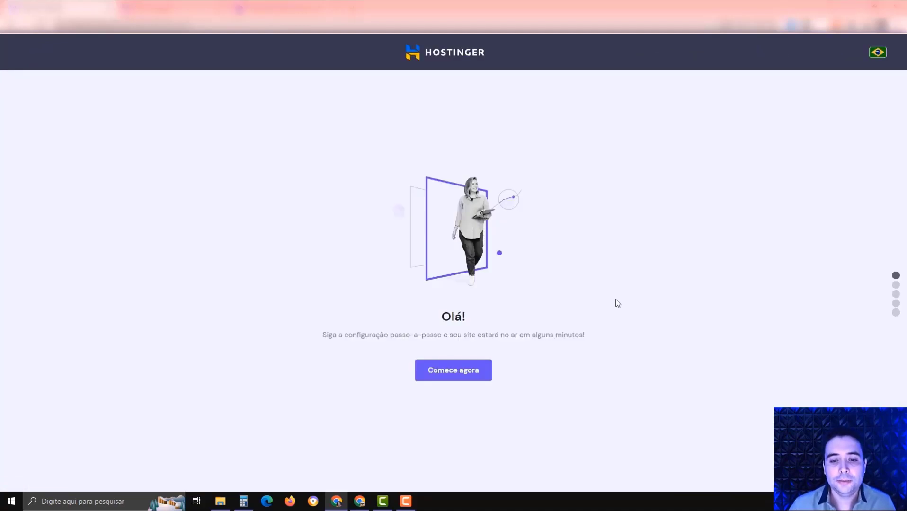
left_click(456, 374)
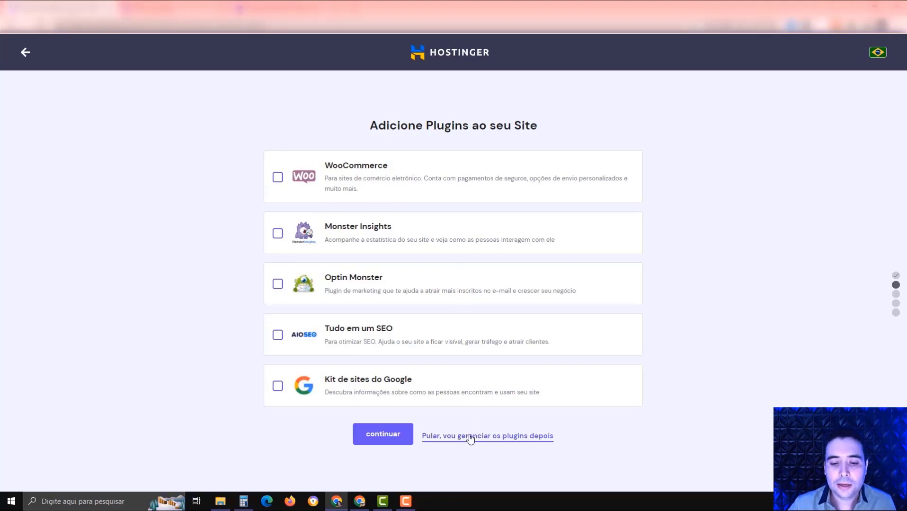
- Skip adding plugins and skip choosing a visual template in the site setup
left_click(494, 436)
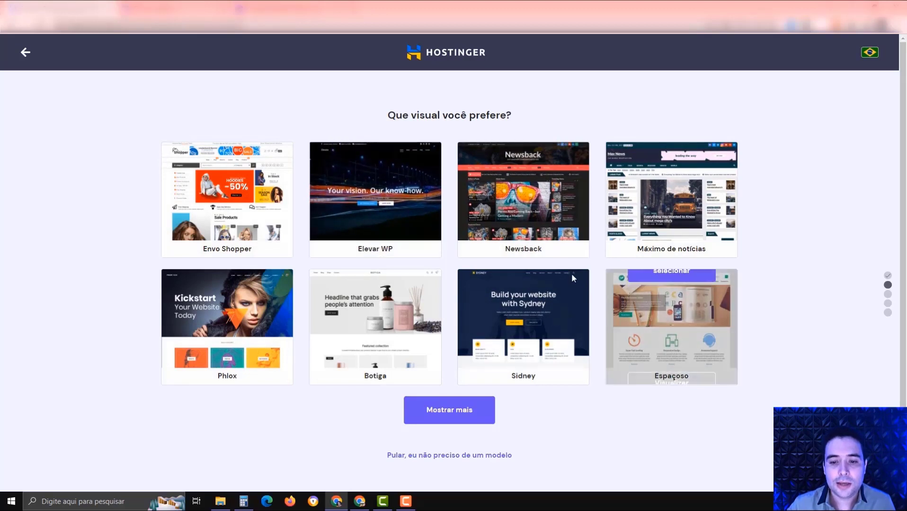
mouse_move(573, 271)
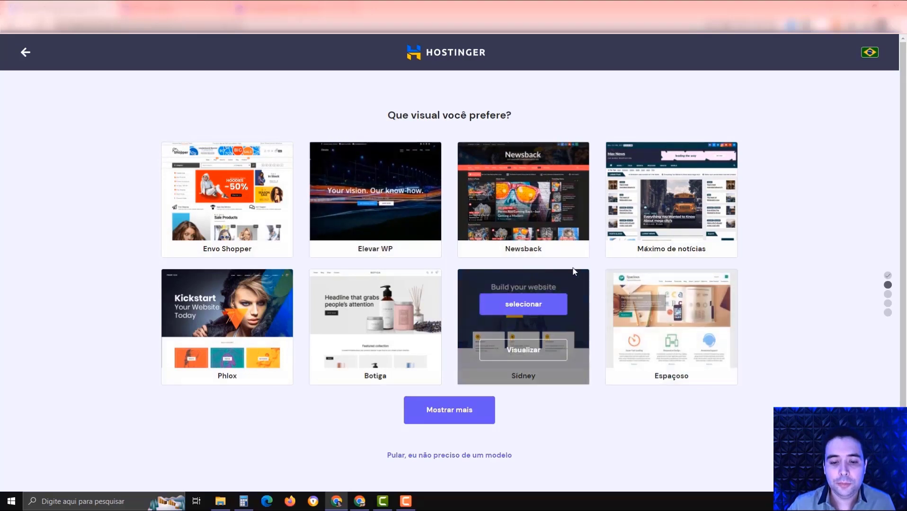
left_click(456, 456)
- Choose produtos-baratos.com as the domain for the new site and confirm it
left_click(400, 308)
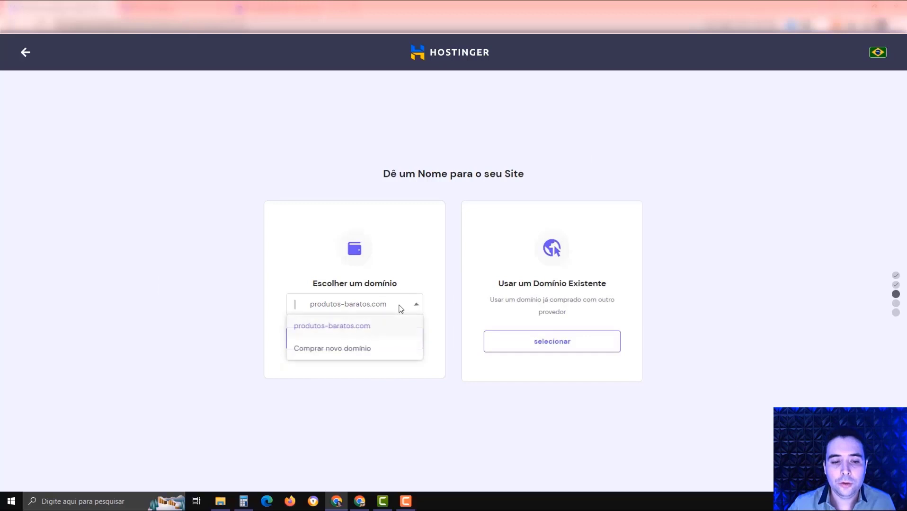
left_click(316, 326)
left_click(371, 344)
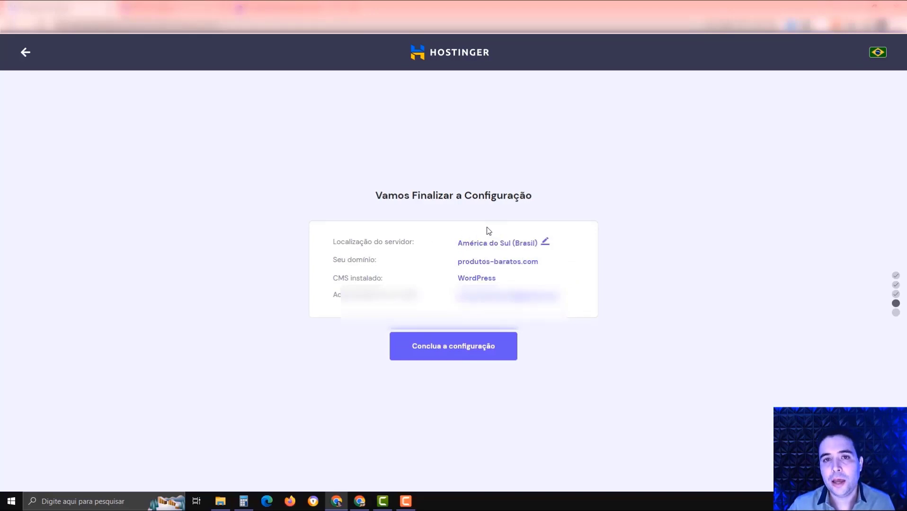
- Check the server location setting, leave it at América do Sul (Brasil) and complete the configuration
left_click(546, 243)
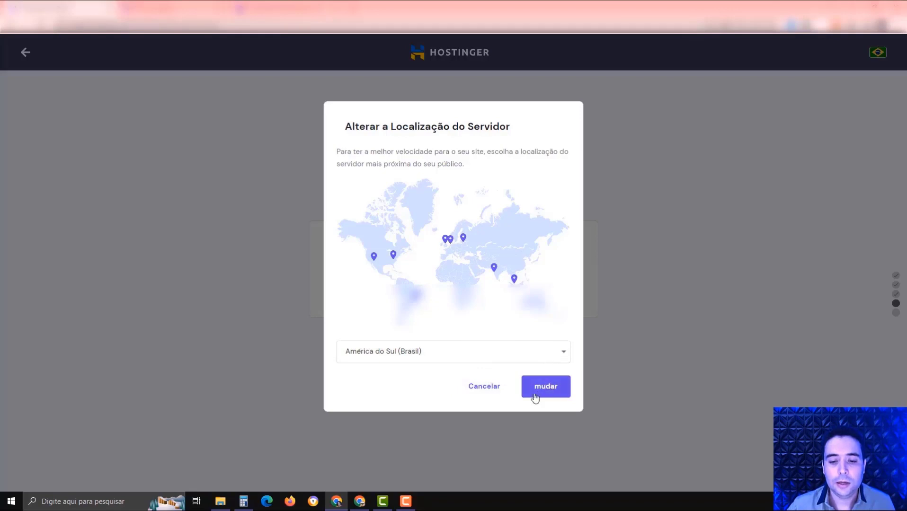
left_click(483, 387)
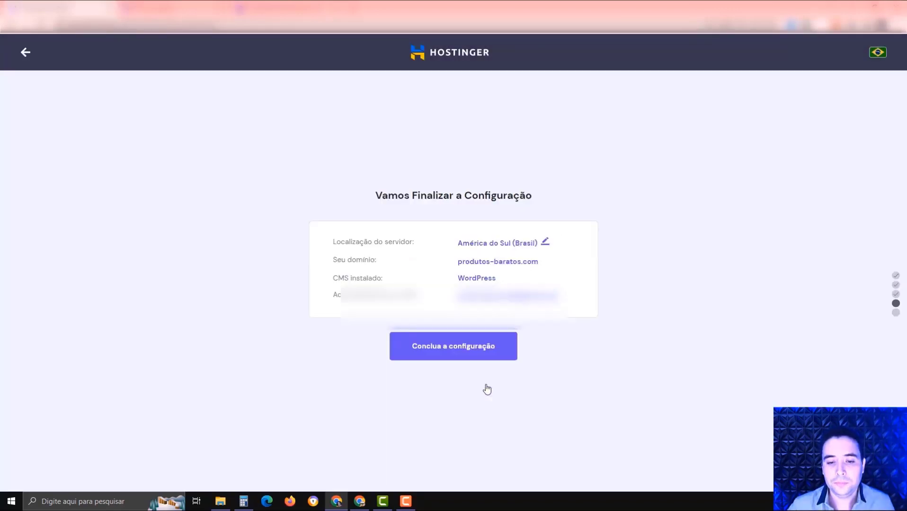
left_click(461, 353)
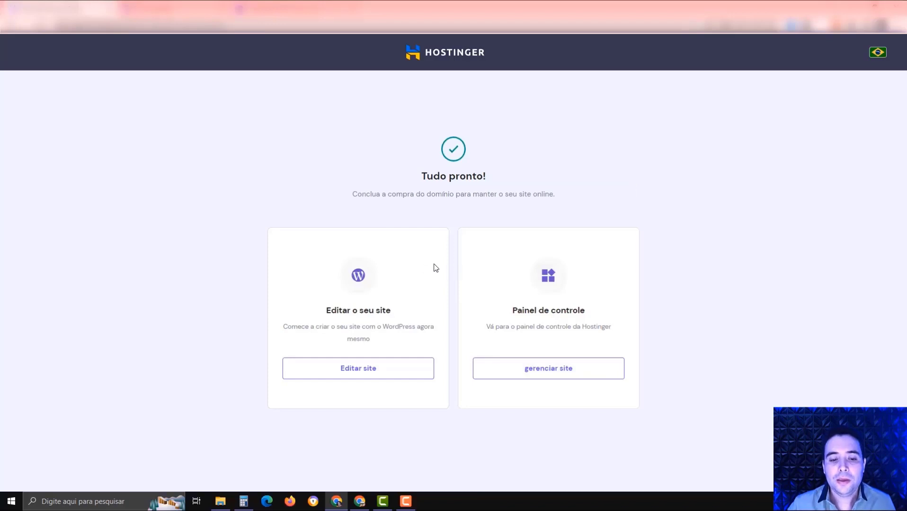
- Open the new site for editing in WordPress and dismiss the block editor welcome guide
left_click(368, 371)
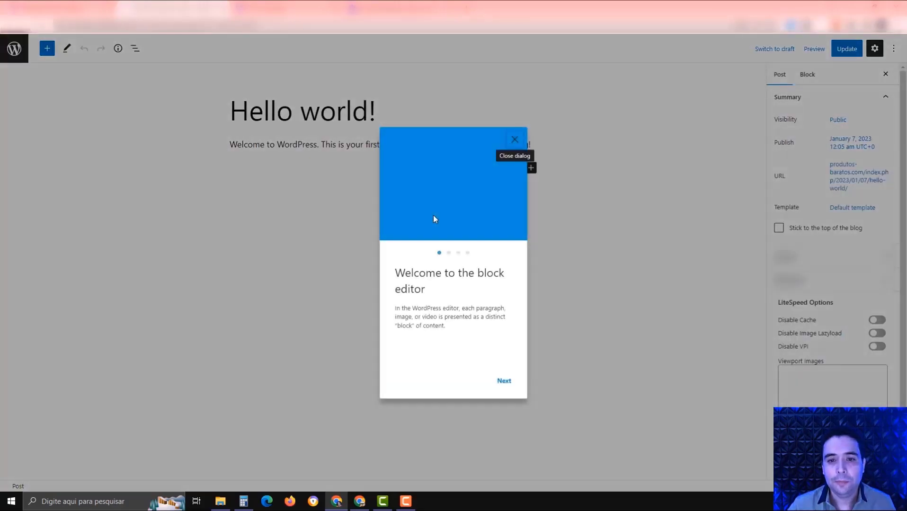
left_click(515, 140)
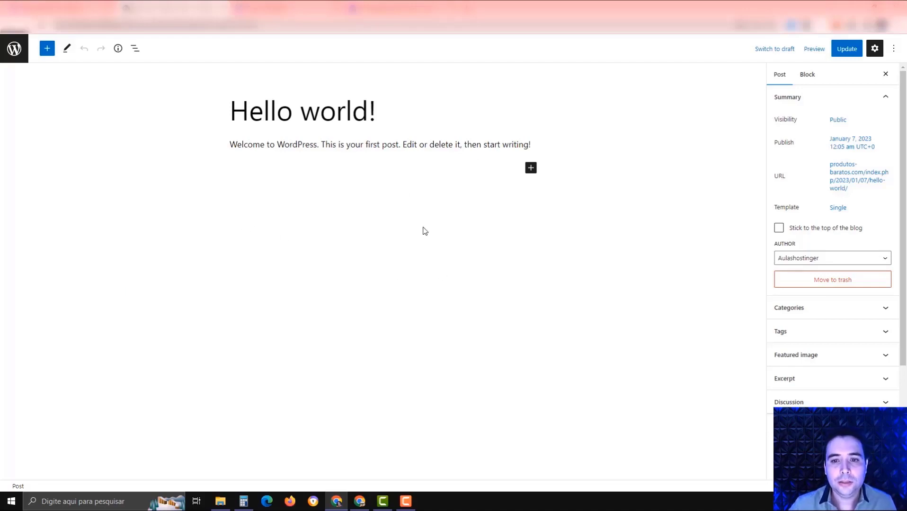
- Leave the Hello world! post editor and open the site's general settings
left_click(11, 56)
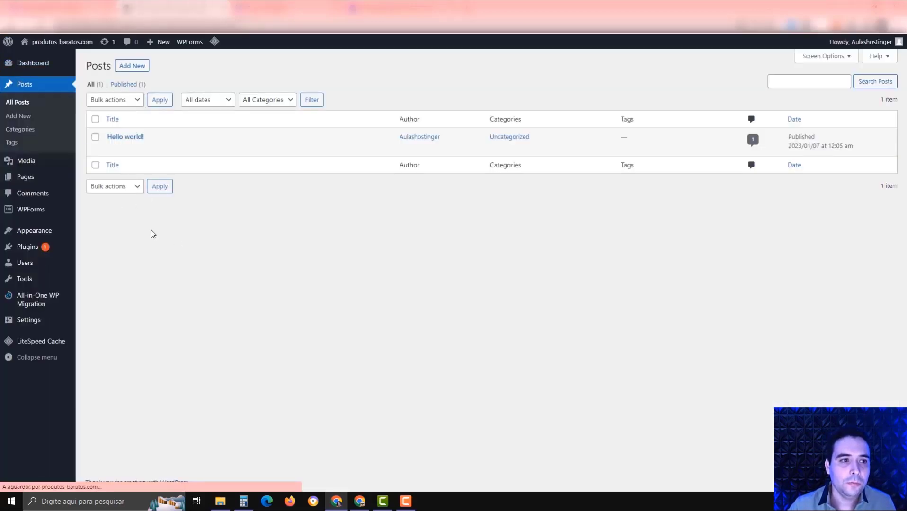
mouse_move(29, 64)
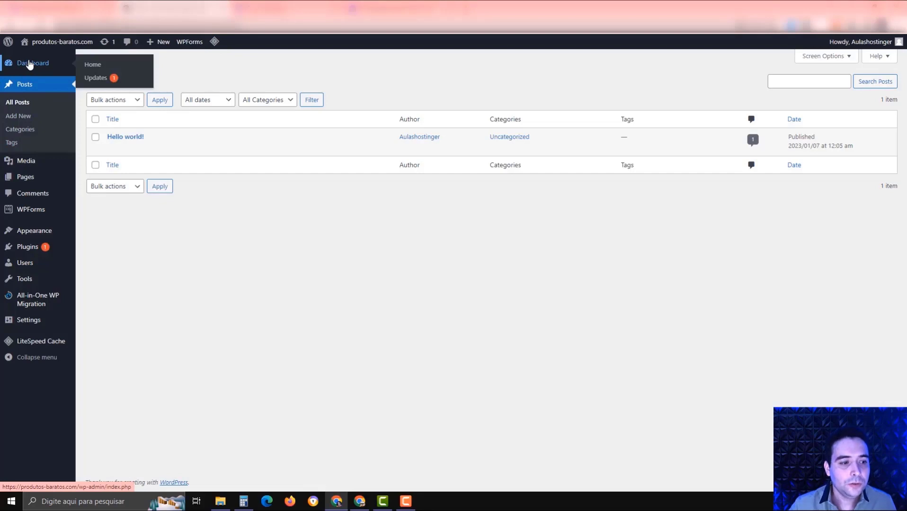
mouse_move(41, 281)
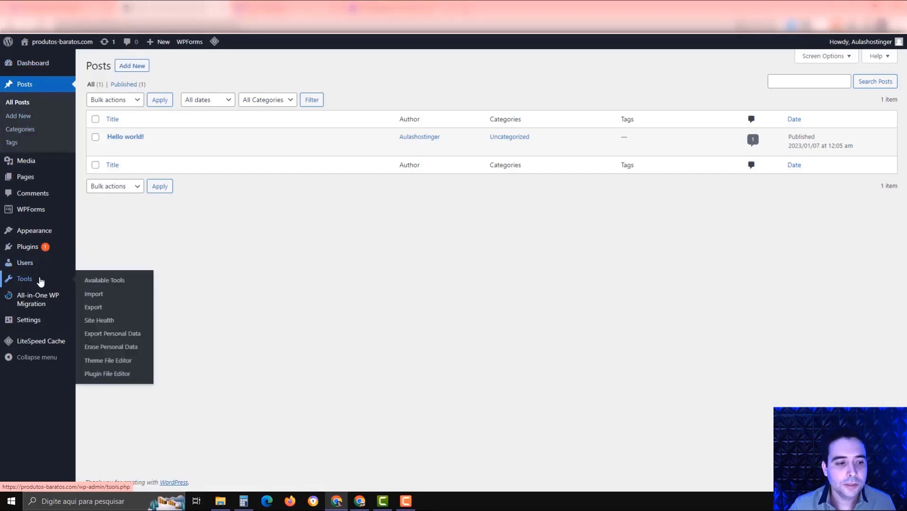
mouse_move(30, 324)
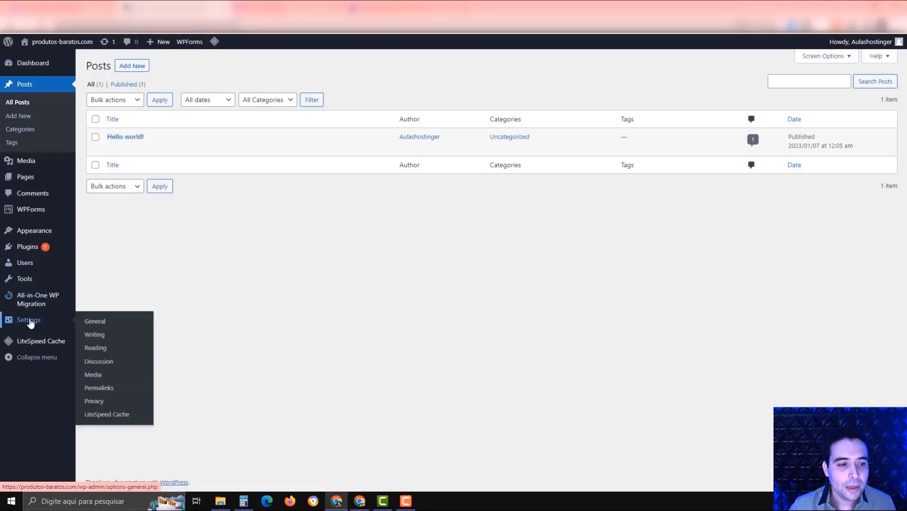
left_click(97, 325)
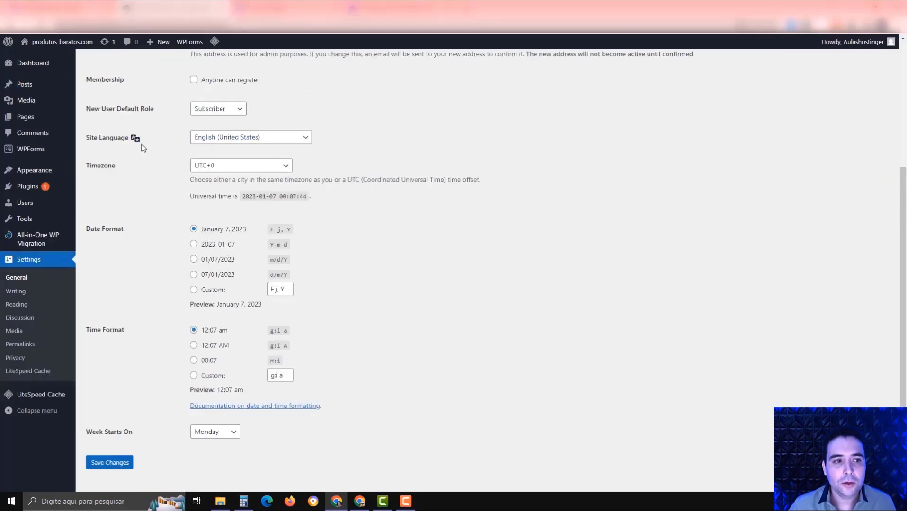
- Set the site language to Português do Brasil and the date format to d/m/Y, and save the general settings
left_click(218, 142)
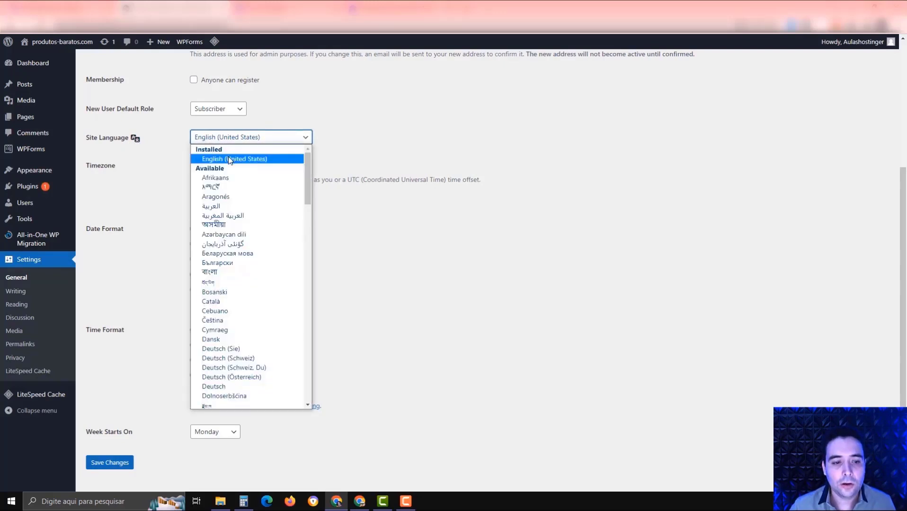
scroll(228, 158, "down", 4)
scroll(229, 160, "down", 10)
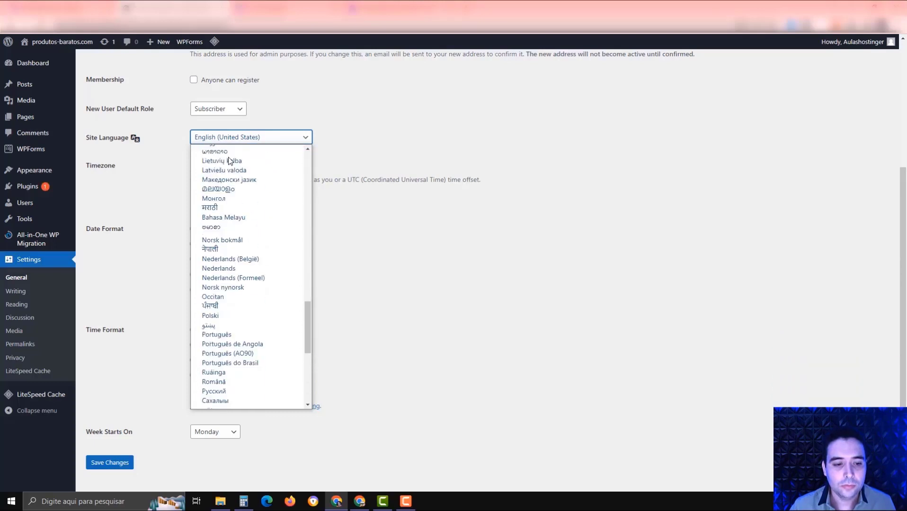
left_click(237, 363)
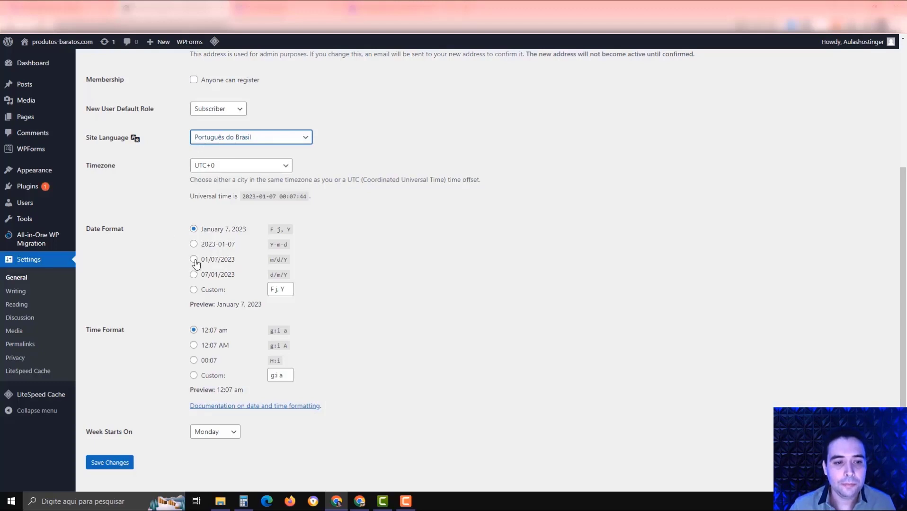
left_click(195, 275)
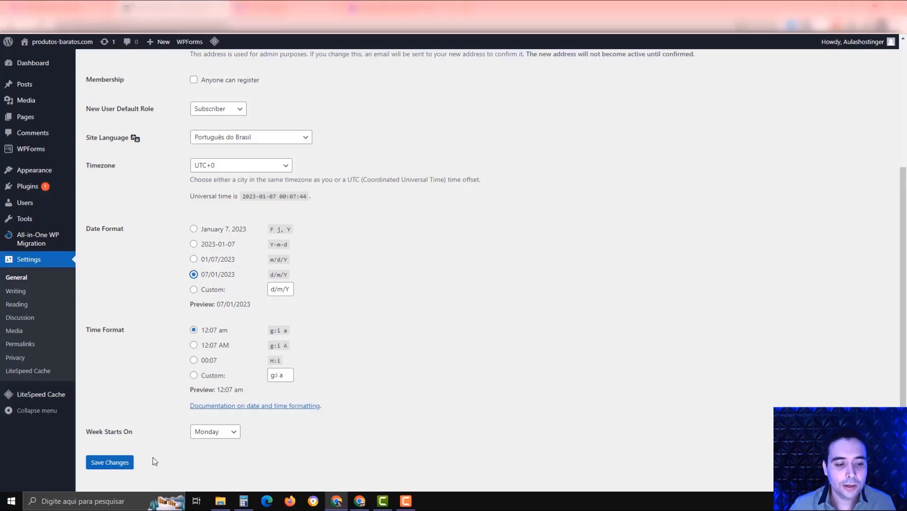
left_click(110, 463)
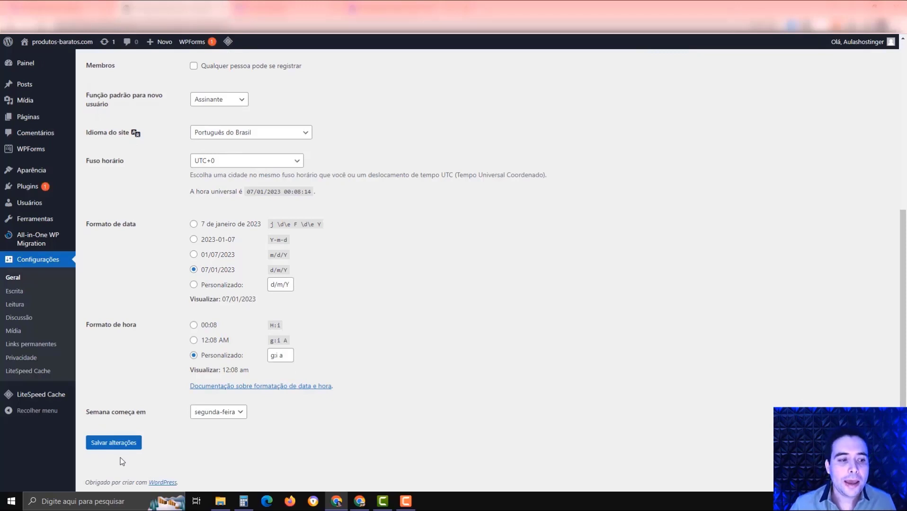
- Change the permalink structure to Nome do post (/%postname%/) and save the permalink settings
left_click(15, 346)
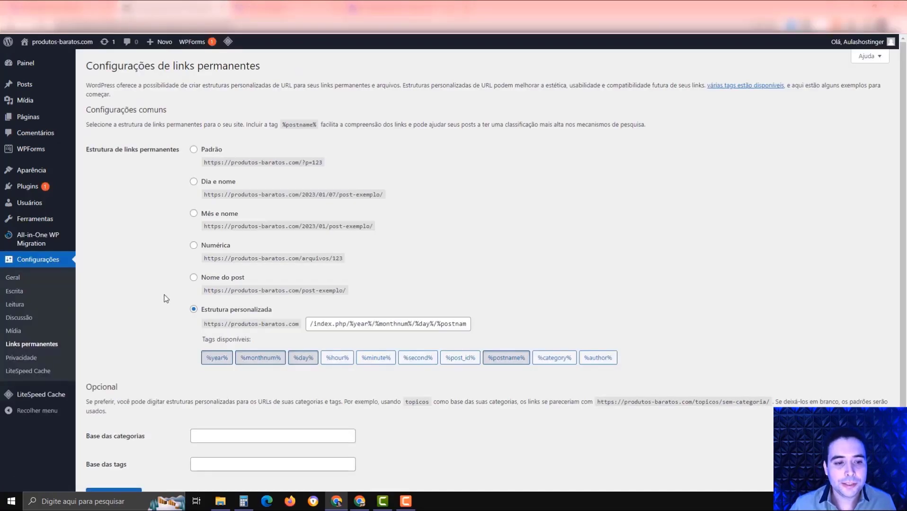
left_click(194, 279)
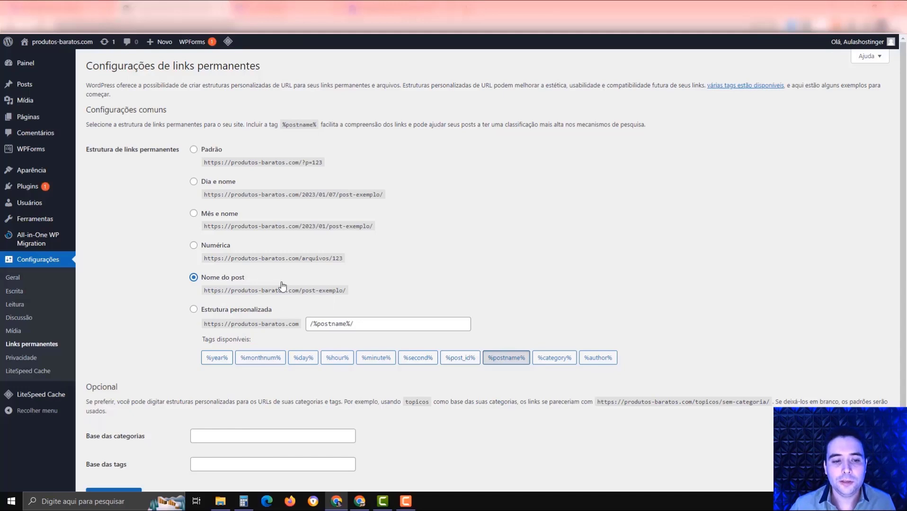
left_click_drag(204, 290, 300, 290)
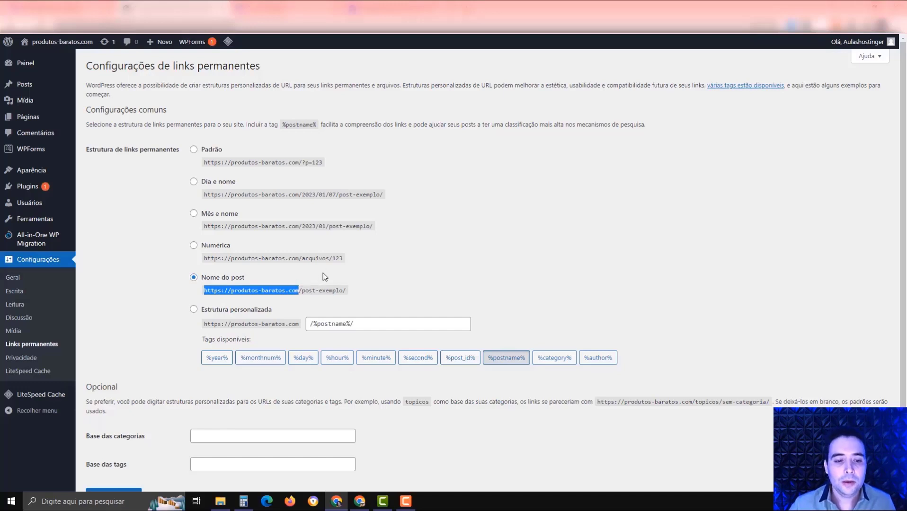
scroll(180, 263, "down", 1)
scroll(181, 263, "down", 2)
left_click(122, 448)
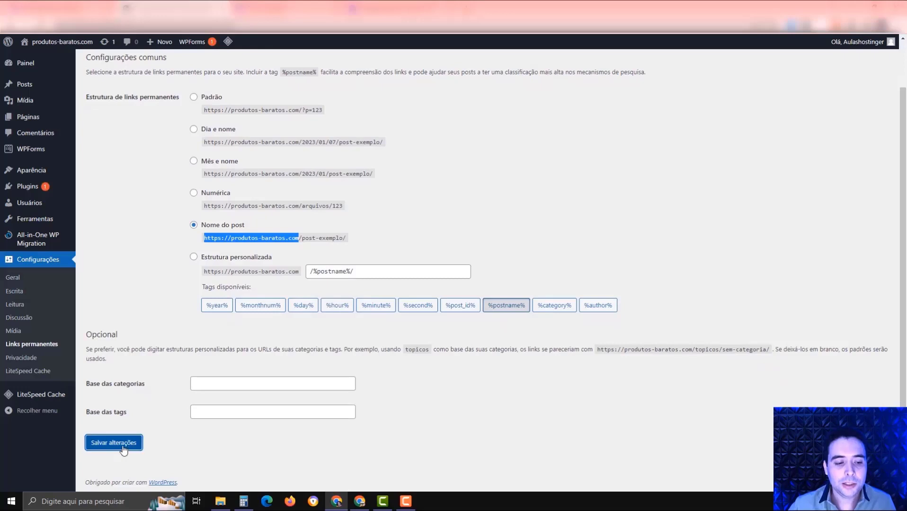